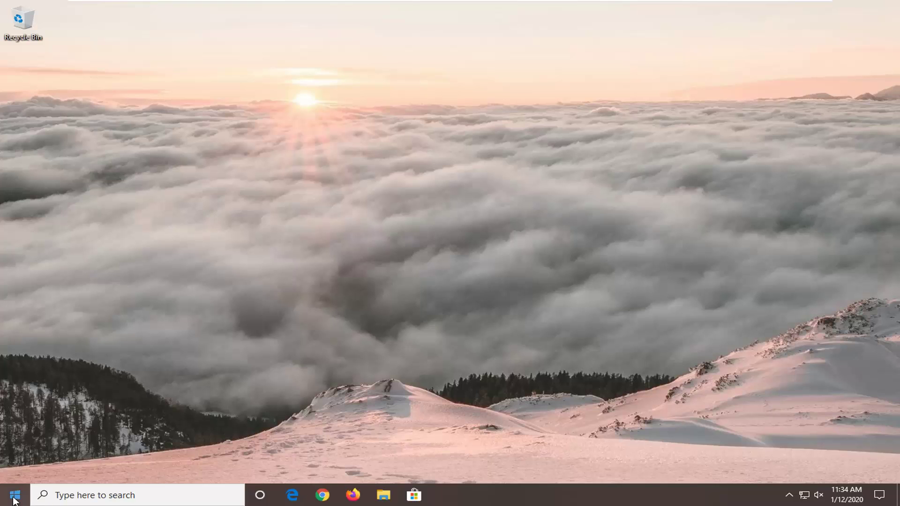
# Search for 'device manager' and launch Device Manager from the best match
pyautogui.click(14, 497)
pyautogui.write('d')
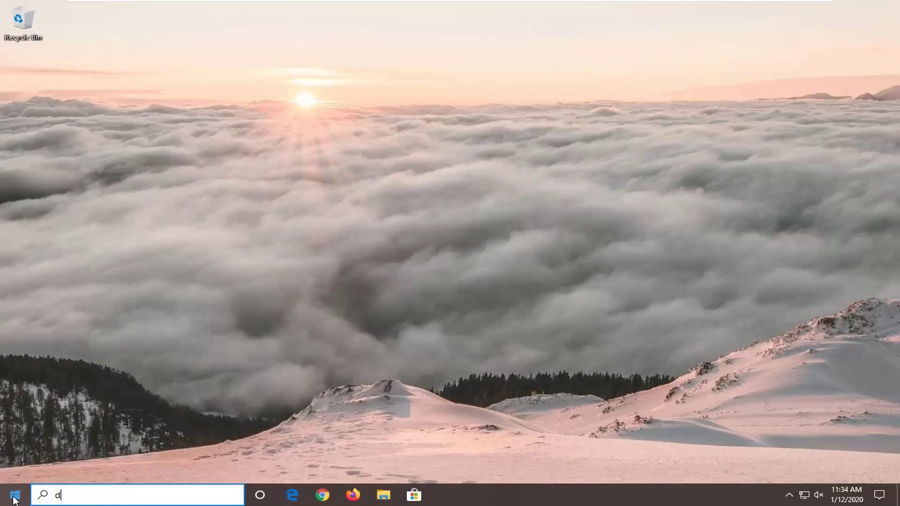
pyautogui.write('evice manager')
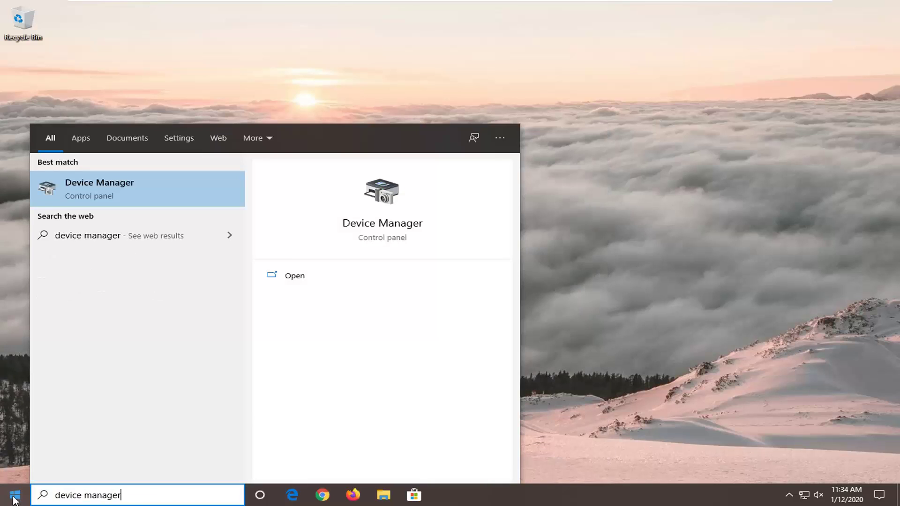
pyautogui.click(119, 188)
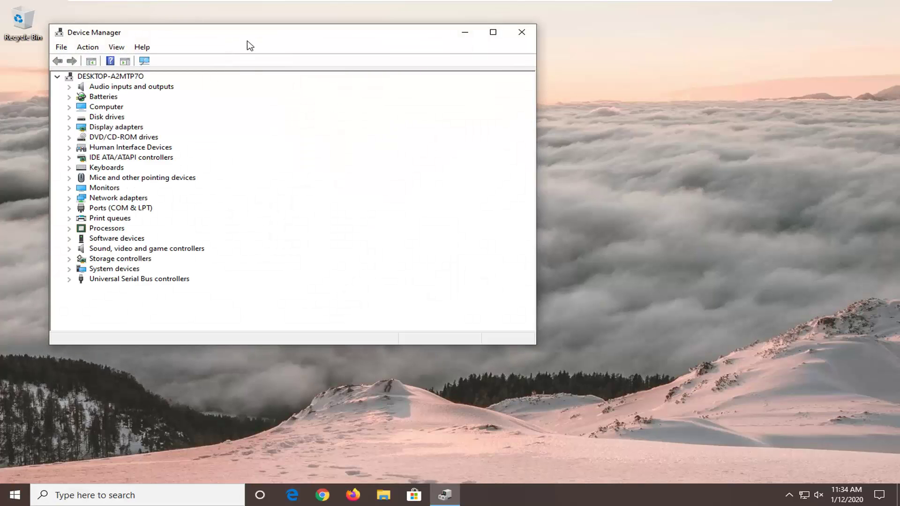
# Expand Display adapters and start Update driver on the VMware SVGA 3D adapter
pyautogui.moveTo(247, 42); pyautogui.dragTo(382, 40)
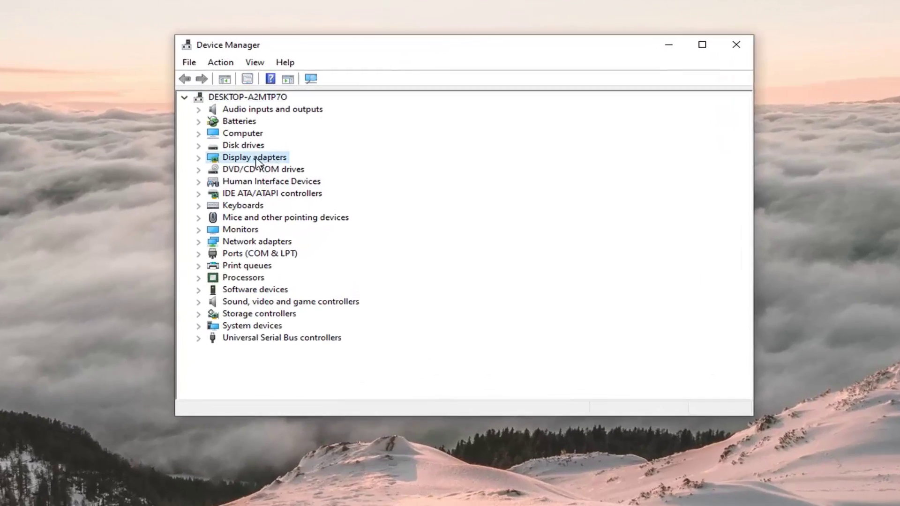
pyautogui.doubleClick(257, 162)
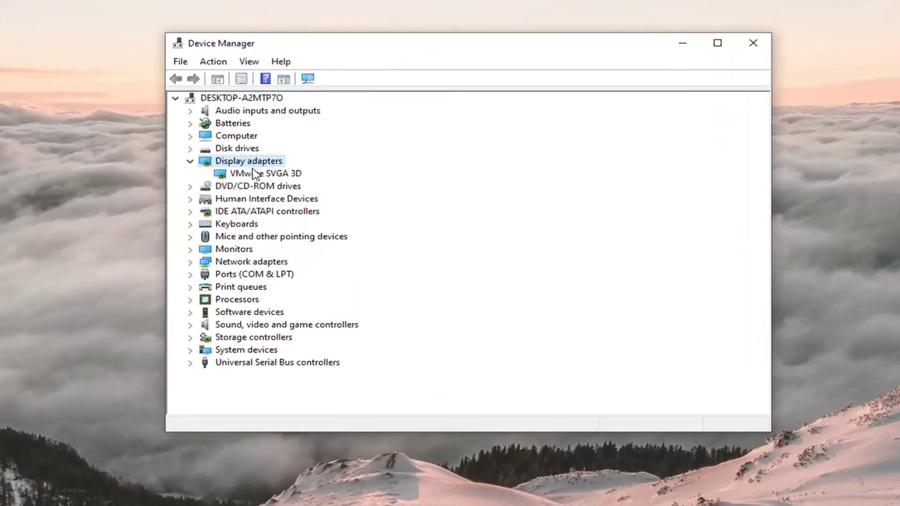
pyautogui.click(250, 176)
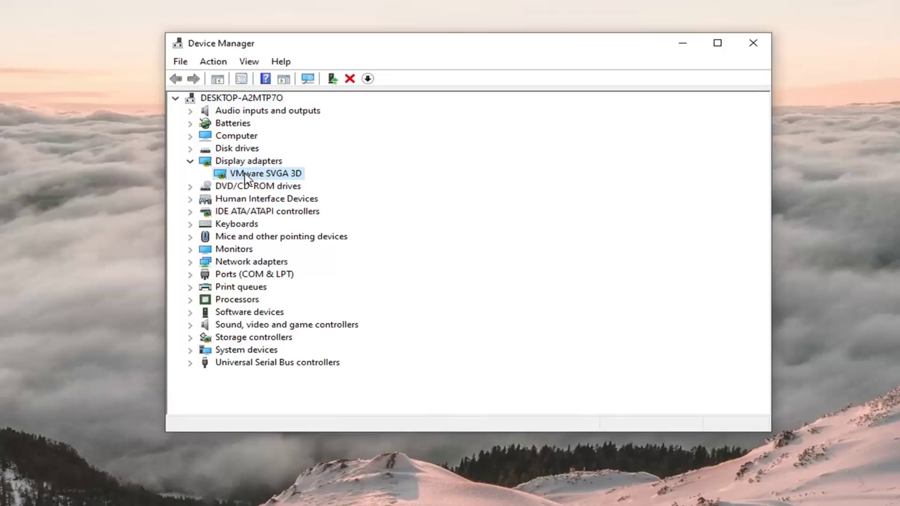
pyautogui.rightClick(245, 174)
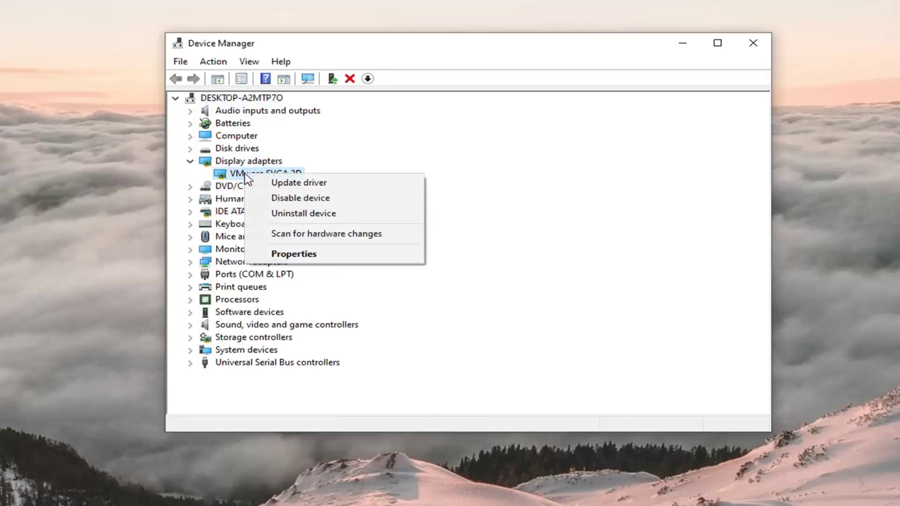
pyautogui.click(284, 184)
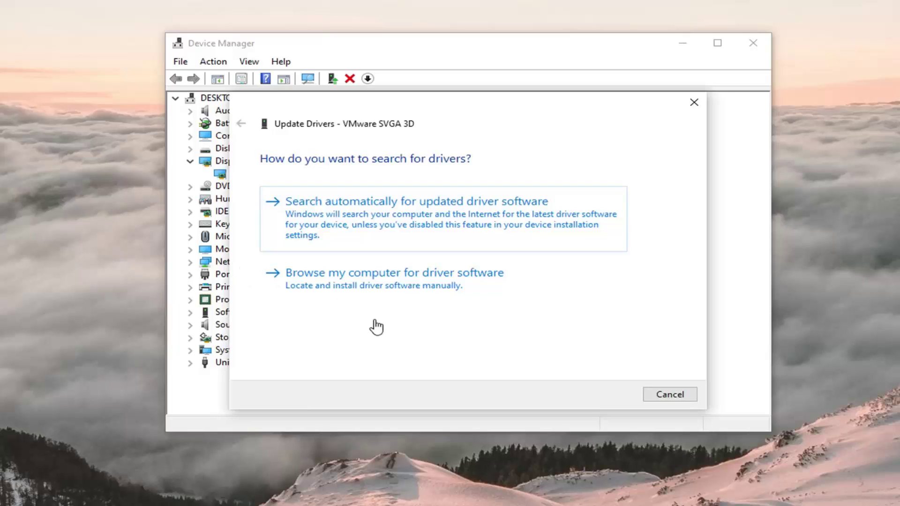
# Reinstall VMware SVGA 3D by picking it from the drivers already on this computer
pyautogui.click(373, 287)
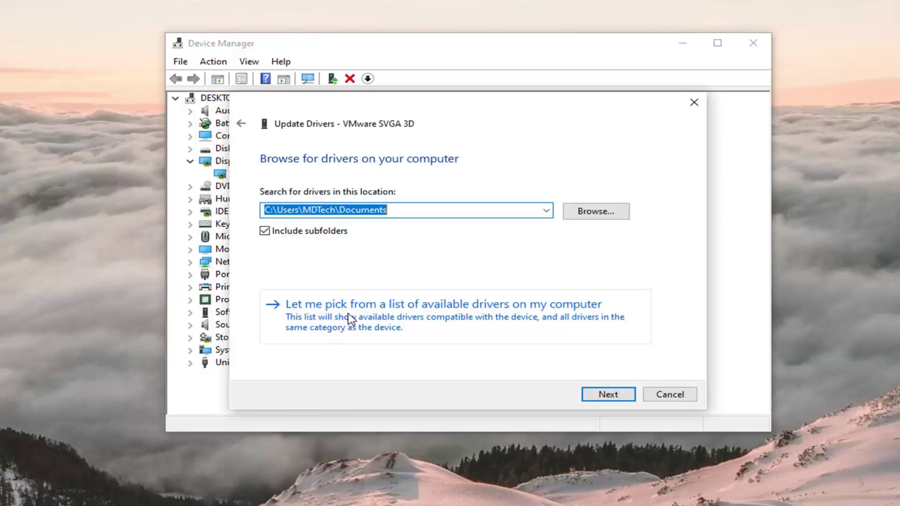
pyautogui.click(416, 320)
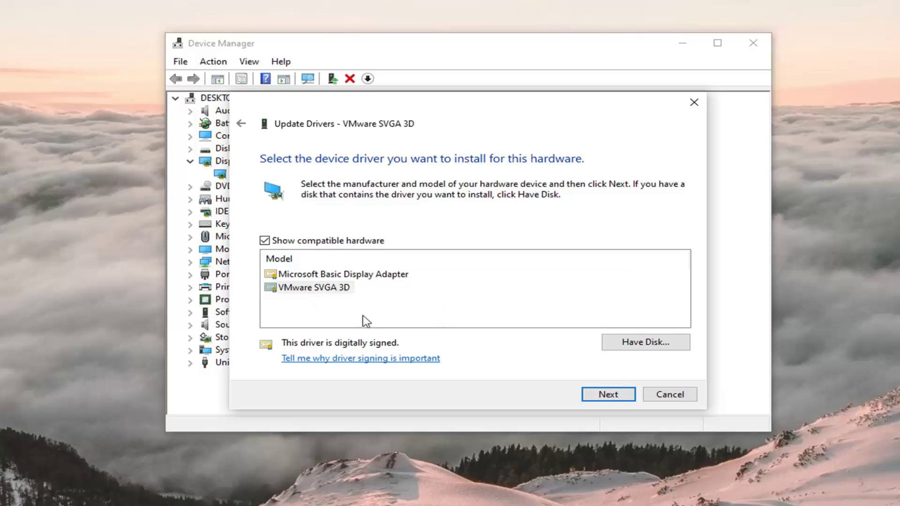
pyautogui.click(307, 290)
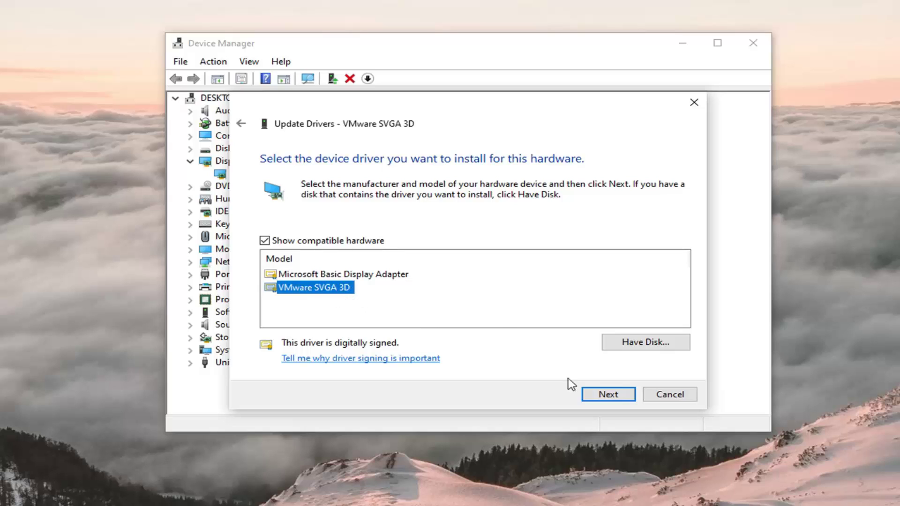
pyautogui.click(586, 394)
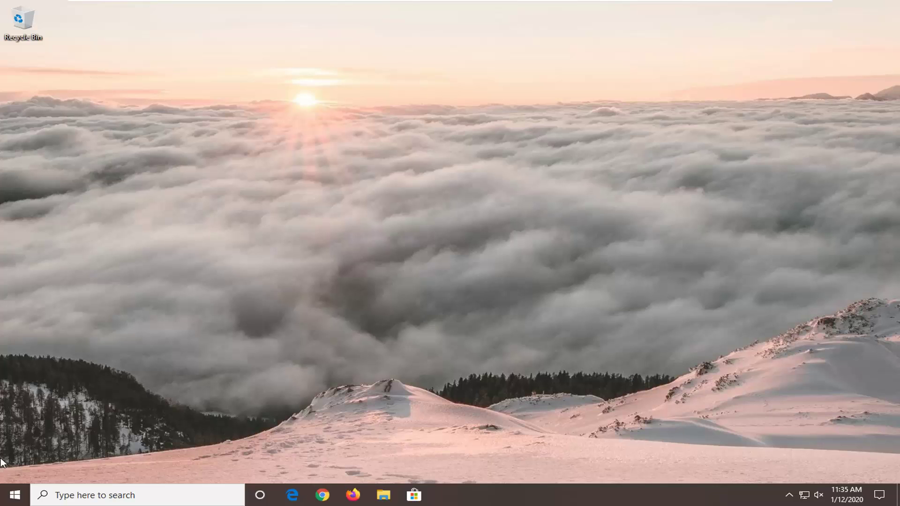
# Search 'regedit' and run Registry Editor as administrator, approving the UAC prompt
pyautogui.click(9, 500)
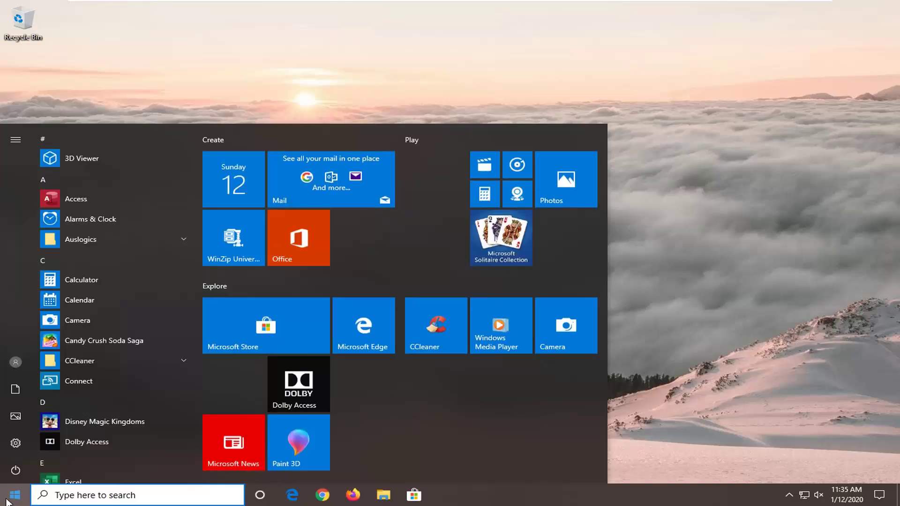
pyautogui.click(9, 500)
pyautogui.click(8, 500)
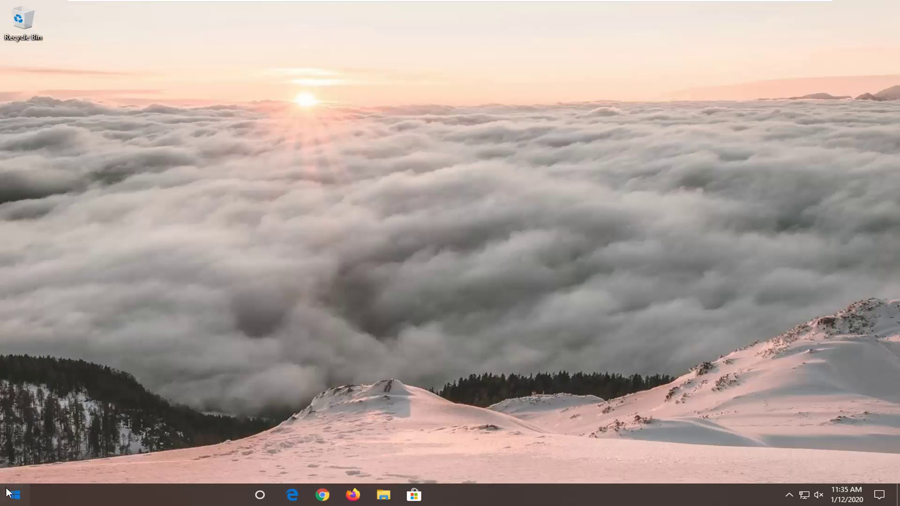
pyautogui.write('regedit')
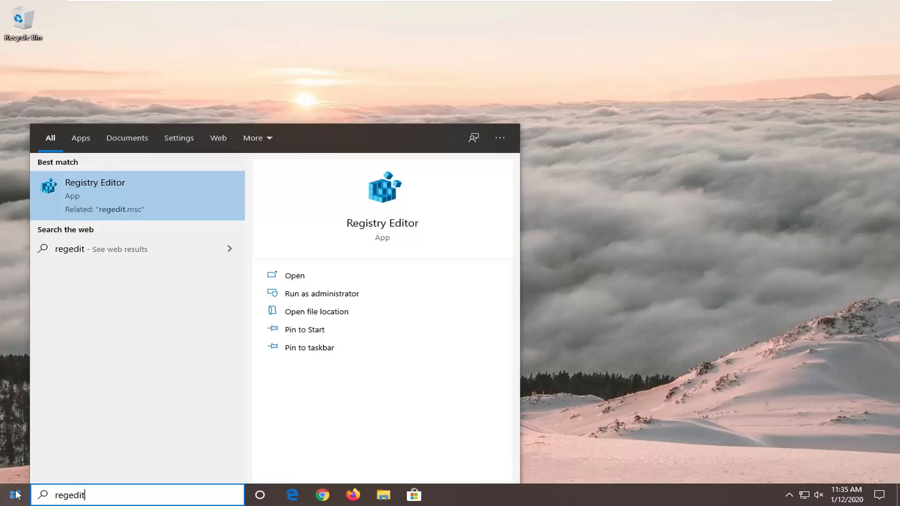
pyautogui.rightClick(132, 200)
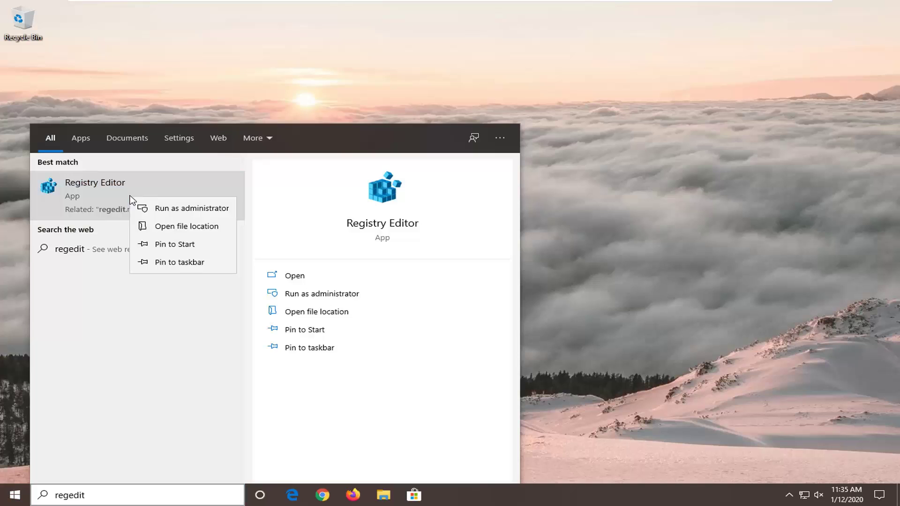
pyautogui.click(215, 214)
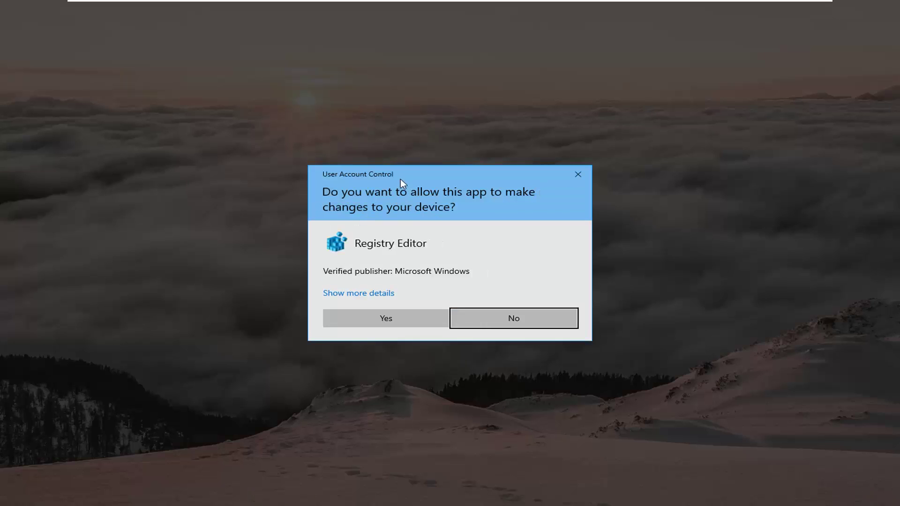
pyautogui.click(395, 325)
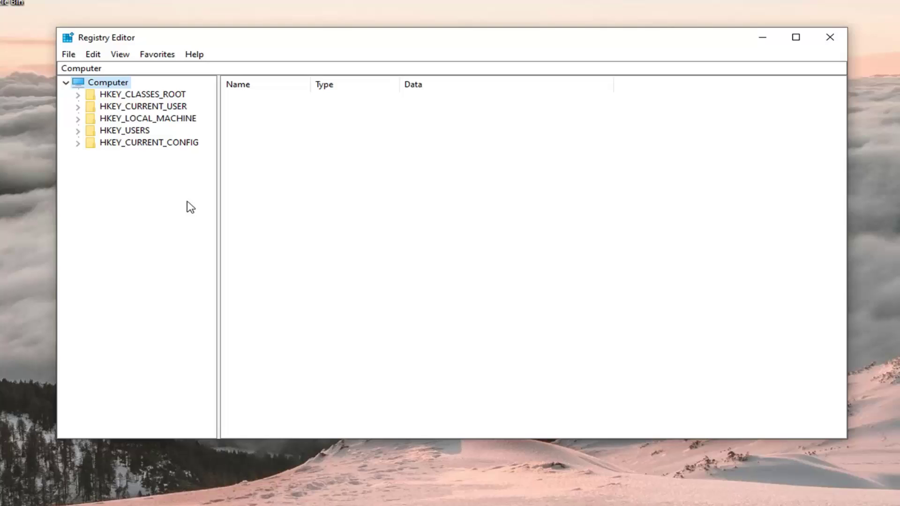
pyautogui.click(68, 54)
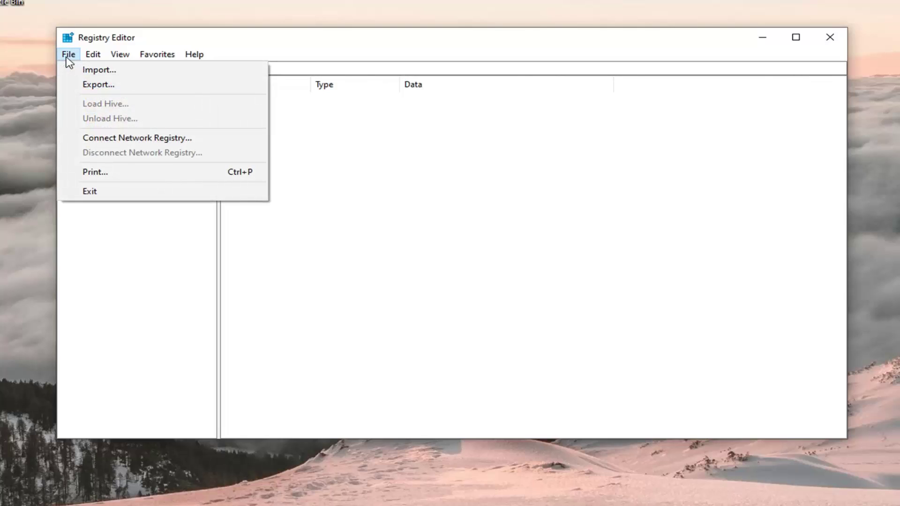
pyautogui.click(87, 87)
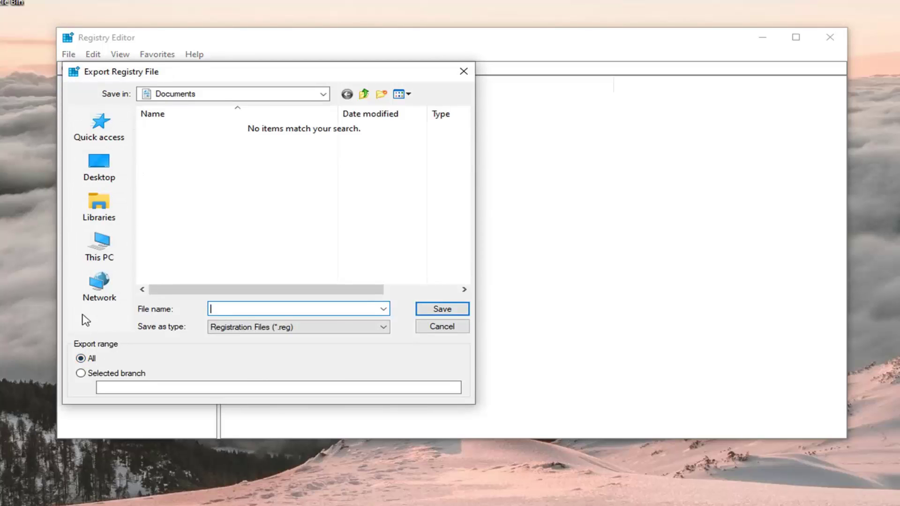
pyautogui.click(443, 327)
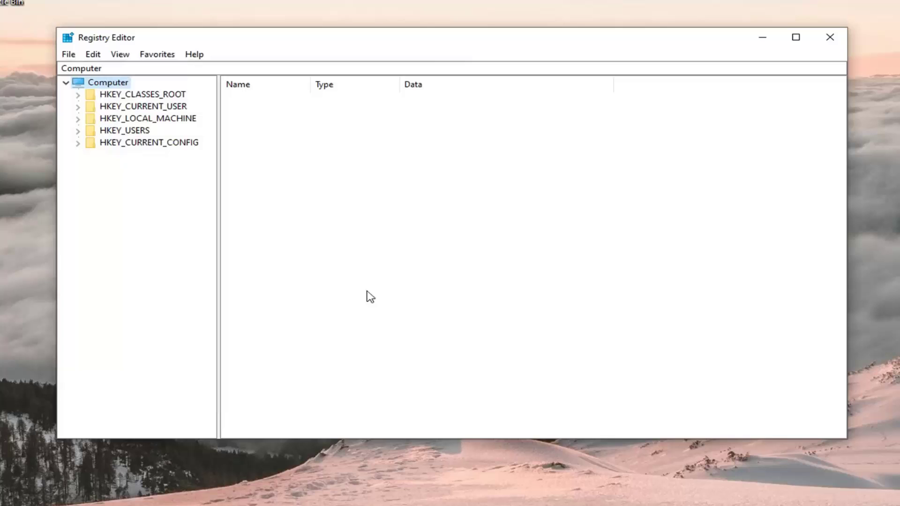
pyautogui.click(69, 55)
pyautogui.click(82, 68)
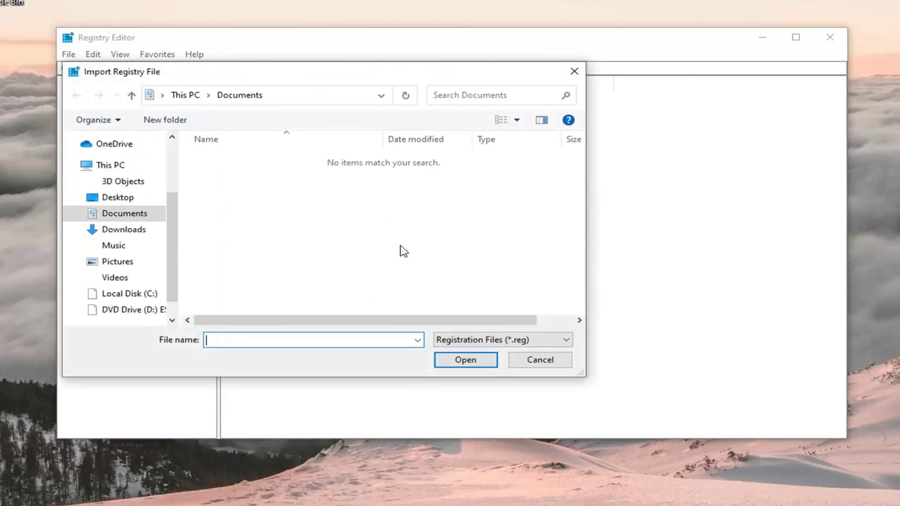
pyautogui.click(552, 361)
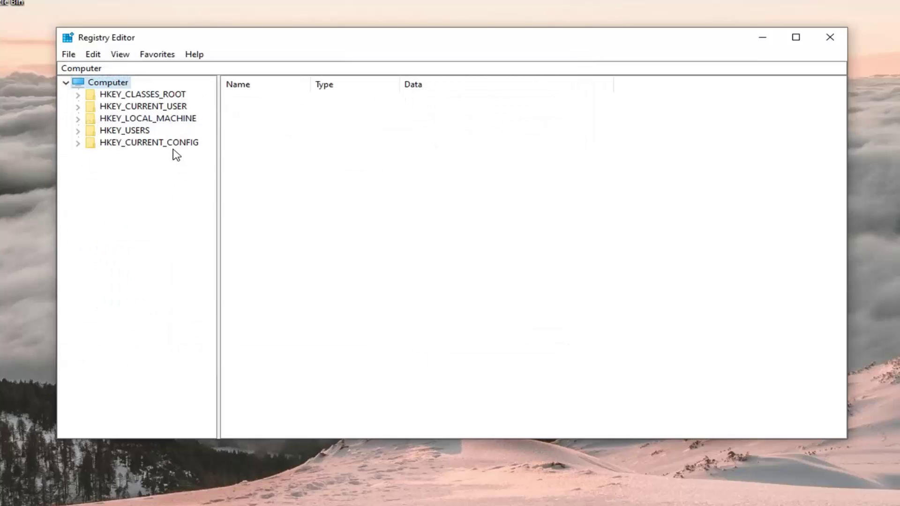
# Expand HKEY_LOCAL_MACHINE > SYSTEM > CurrentControlSet > Control and select GraphicsDrivers
pyautogui.click(158, 121)
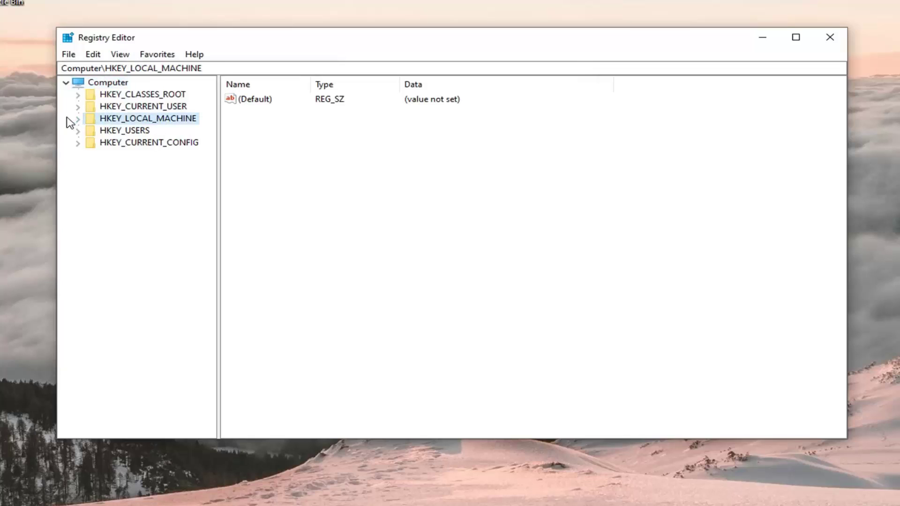
pyautogui.doubleClick(138, 120)
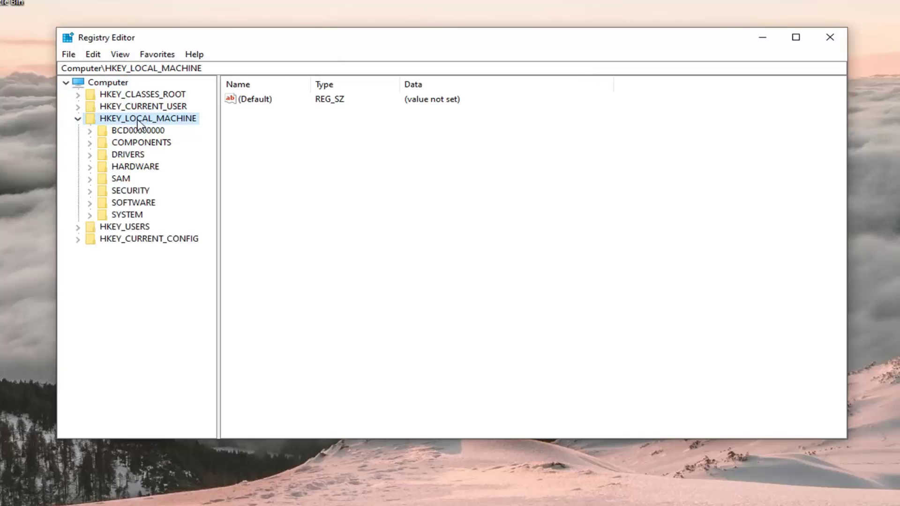
pyautogui.doubleClick(123, 215)
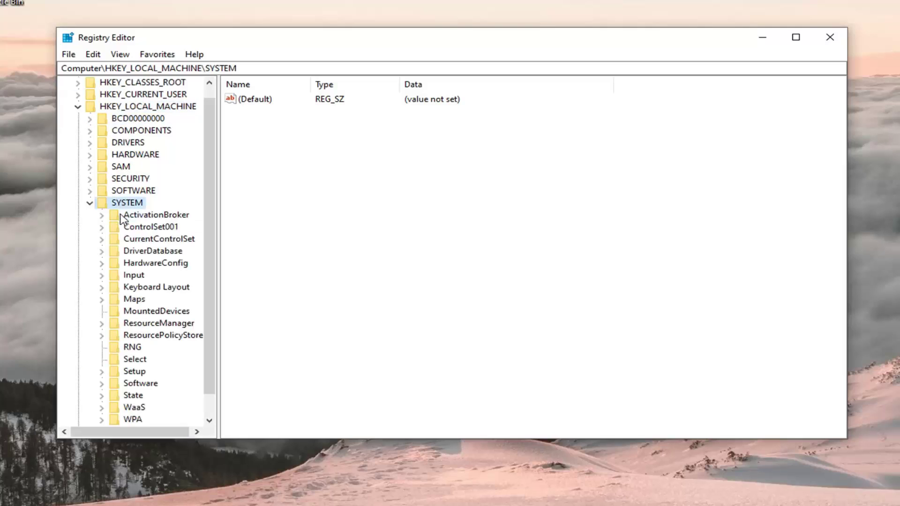
pyautogui.doubleClick(142, 242)
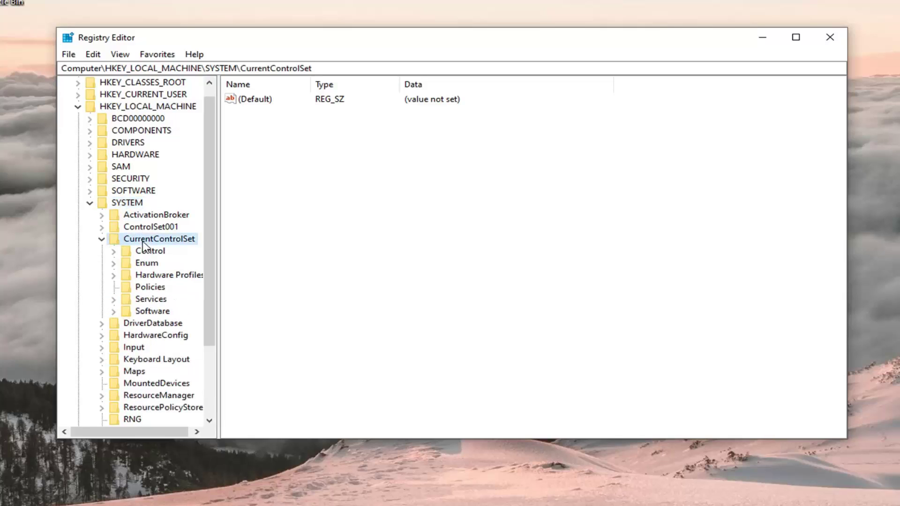
pyautogui.doubleClick(146, 253)
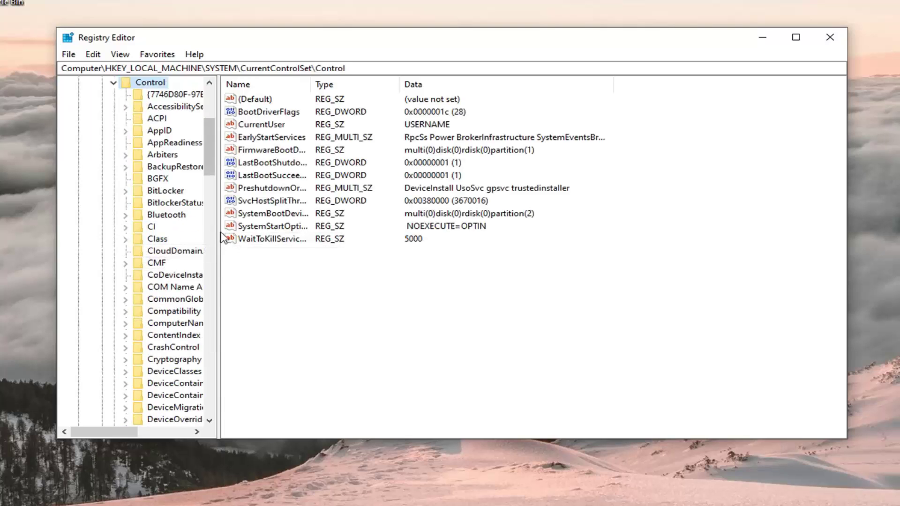
pyautogui.moveTo(214, 226); pyautogui.dragTo(302, 239)
pyautogui.scroll(-7, 183, 300)
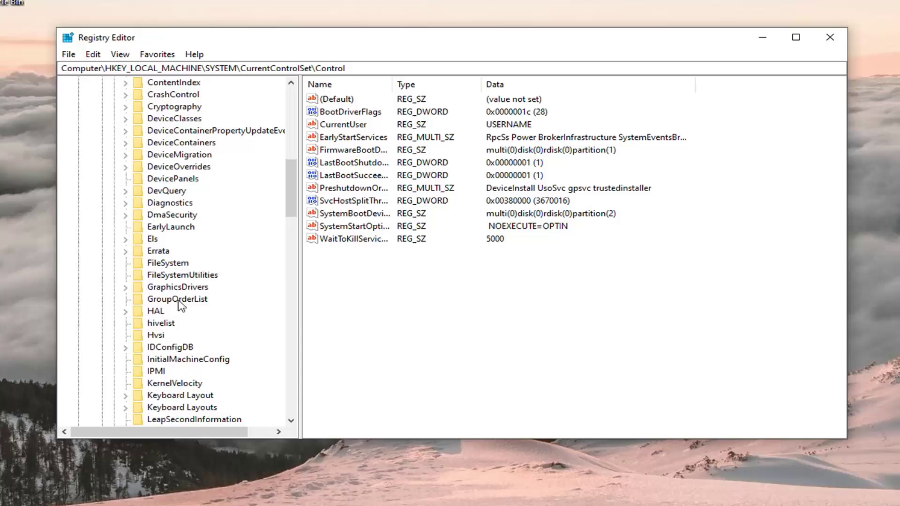
pyautogui.click(181, 288)
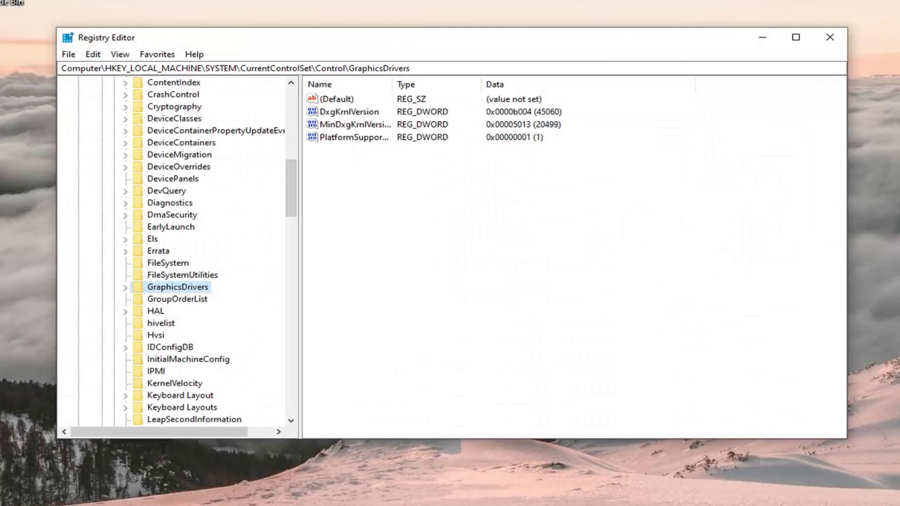
# Create a new DWORD (32-bit) value named TdrDelay in the GraphicsDrivers values pane
pyautogui.rightClick(334, 157)
pyautogui.moveTo(373, 169)
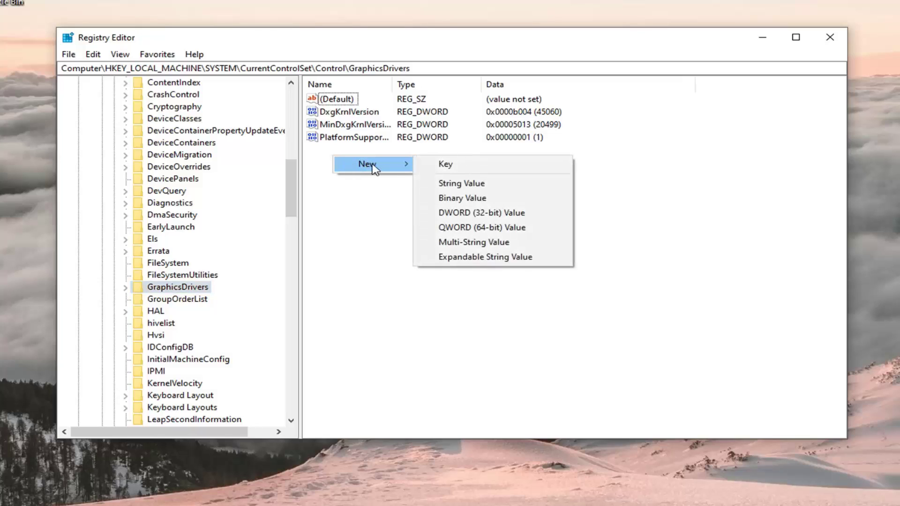
pyautogui.click(472, 215)
pyautogui.write('T')
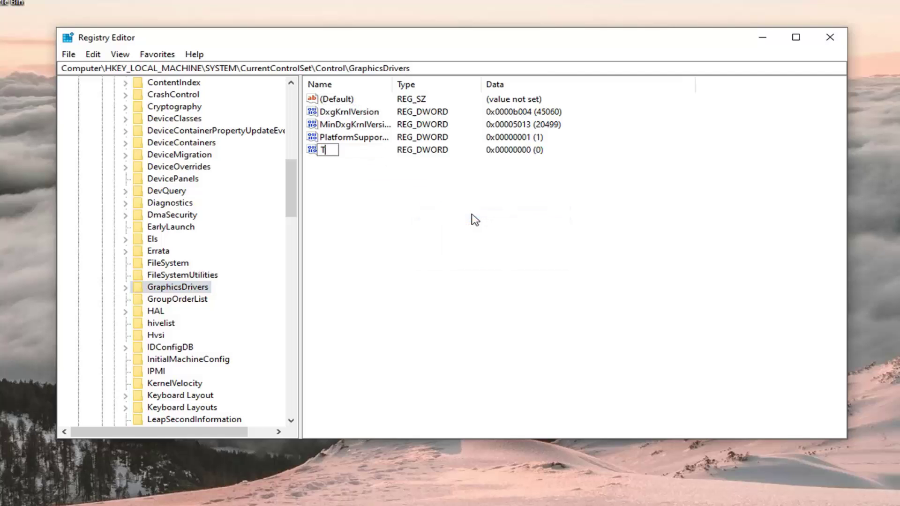
pyautogui.write('drDelay')
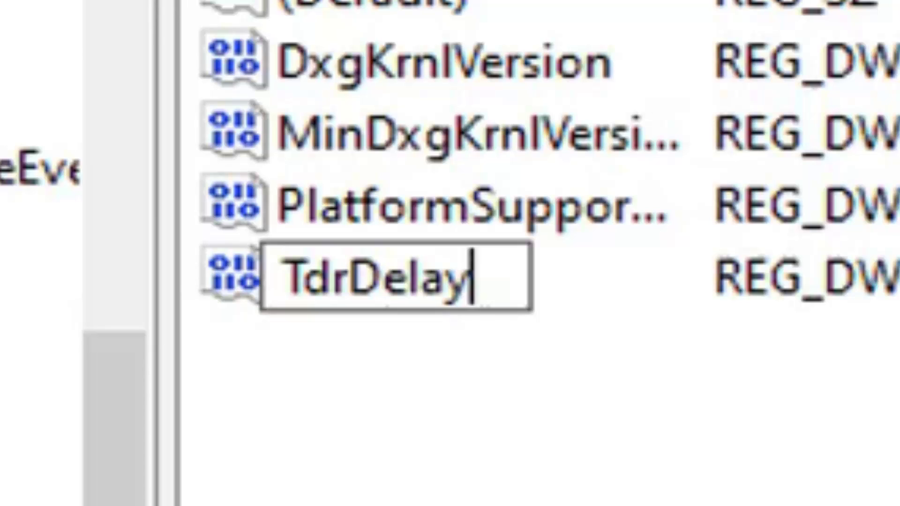
pyautogui.press('Return')
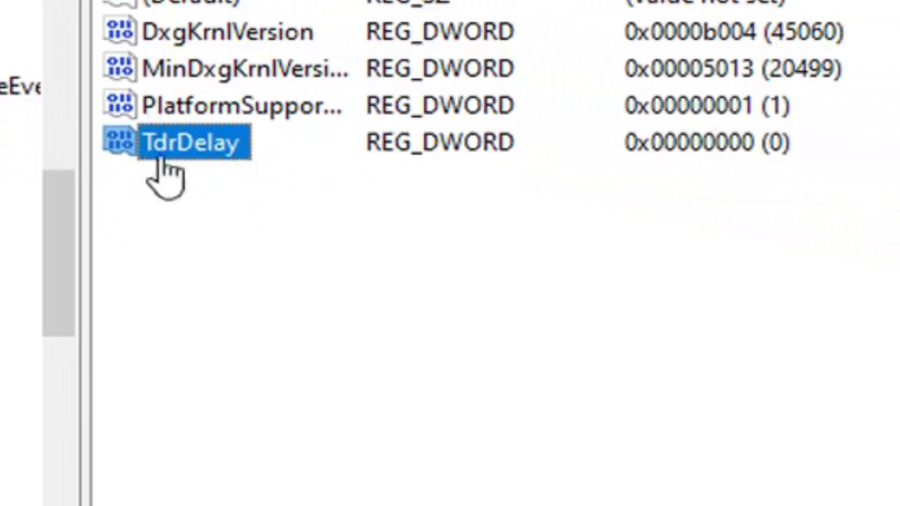
# Change TdrDelay's value data from 0 to 8 and confirm with OK
pyautogui.click(196, 153)
pyautogui.doubleClick(198, 151)
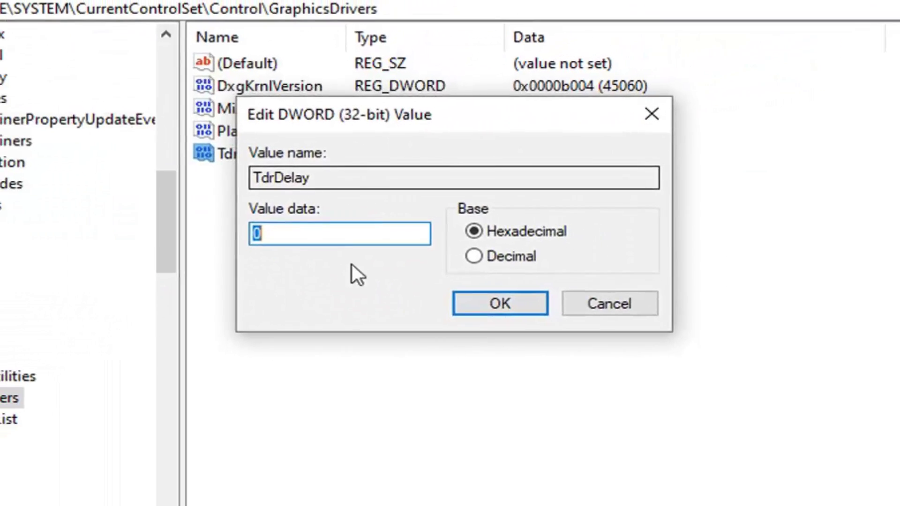
pyautogui.press('BackSpace')
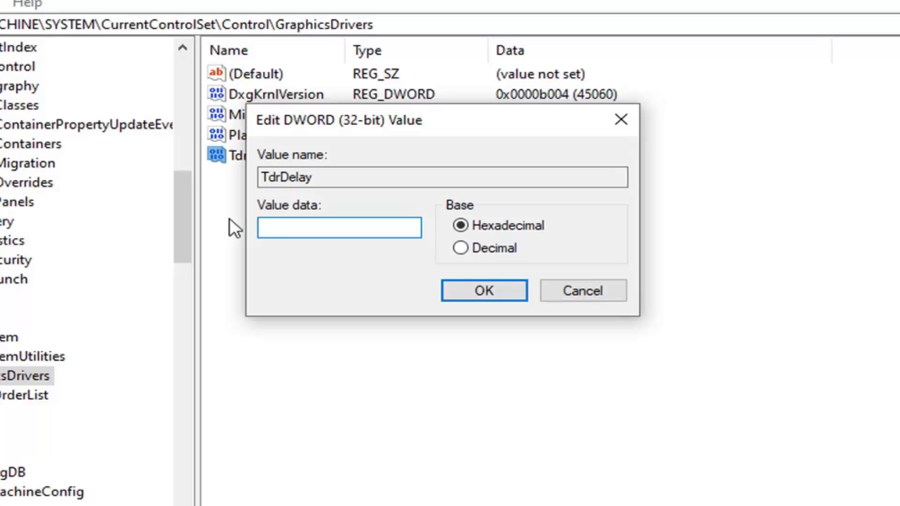
pyautogui.write('8')
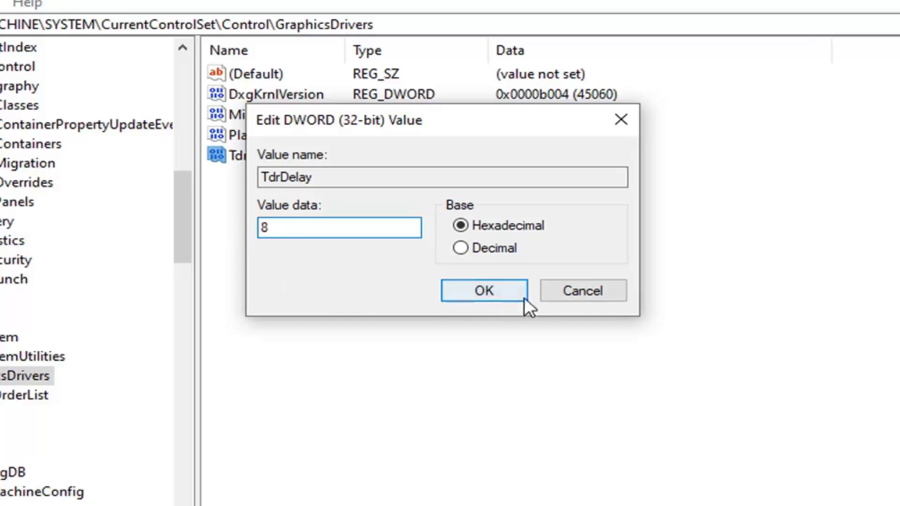
pyautogui.click(474, 294)
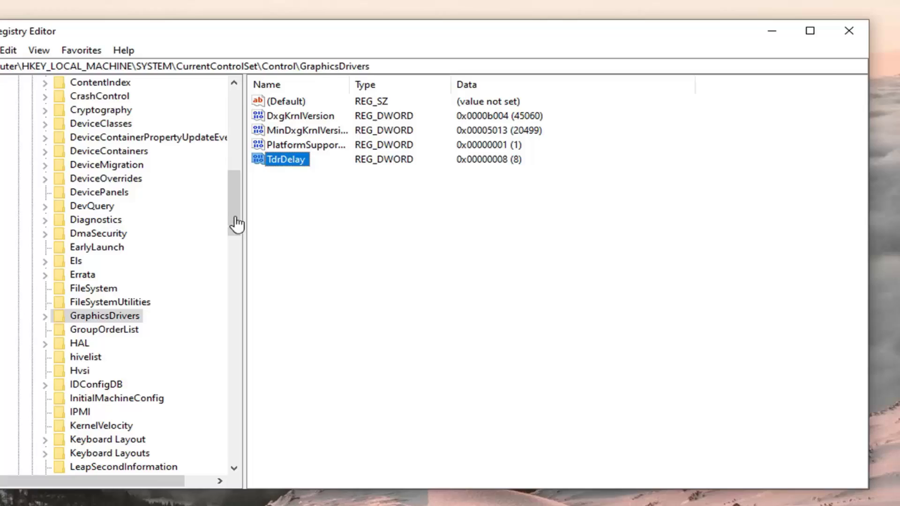
# Collapse Control, CurrentControlSet, SYSTEM and HKEY_LOCAL_MACHINE back to Computer, then close Registry Editor
pyautogui.moveTo(213, 211); pyautogui.dragTo(204, 128)
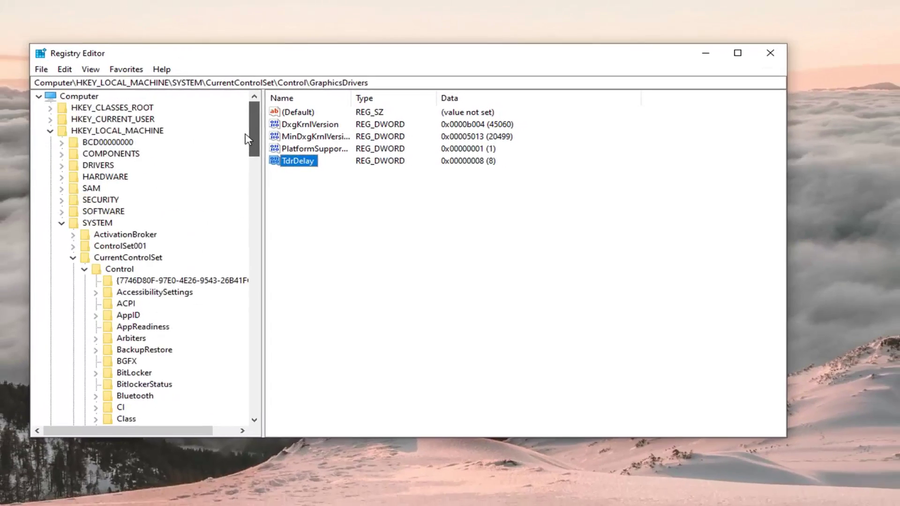
pyautogui.click(85, 269)
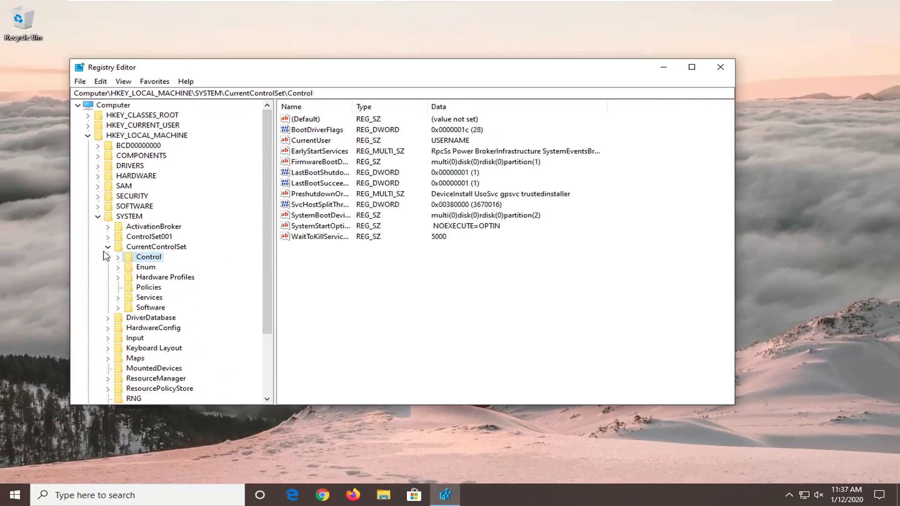
pyautogui.click(73, 257)
pyautogui.click(61, 223)
pyautogui.click(88, 135)
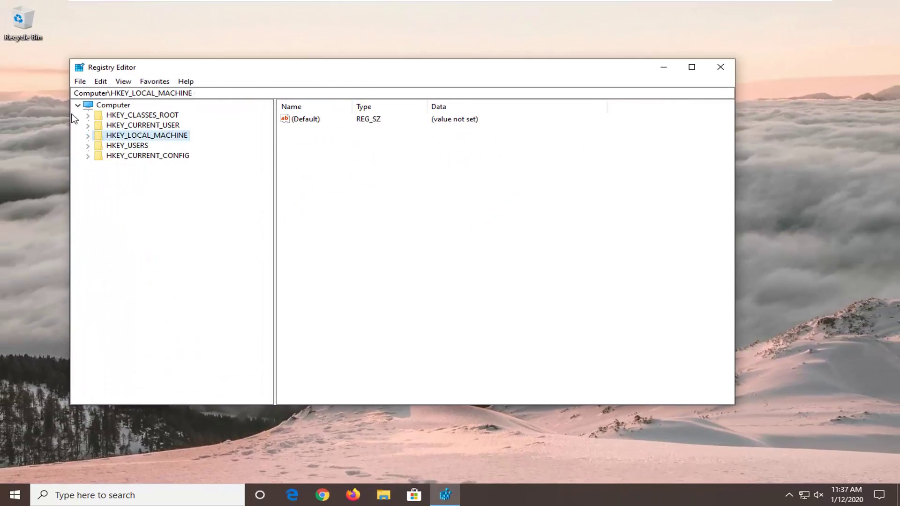
pyautogui.click(108, 106)
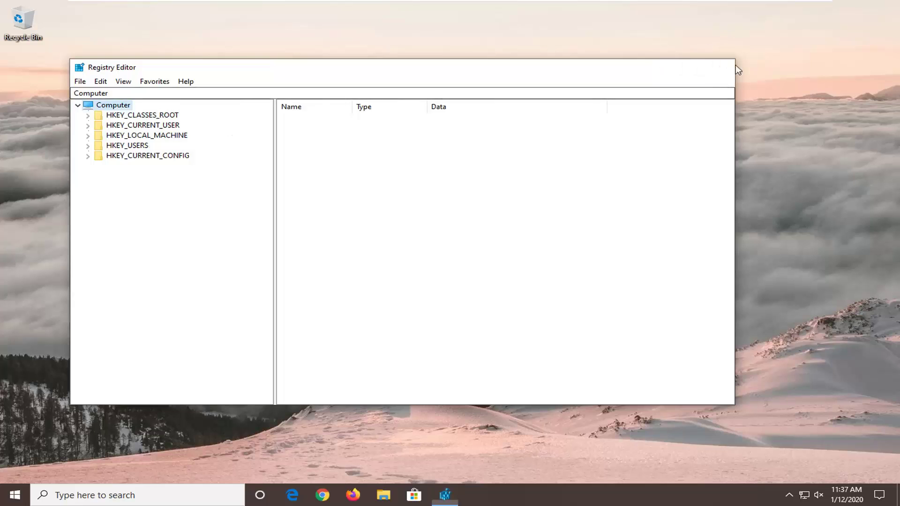
pyautogui.click(722, 67)
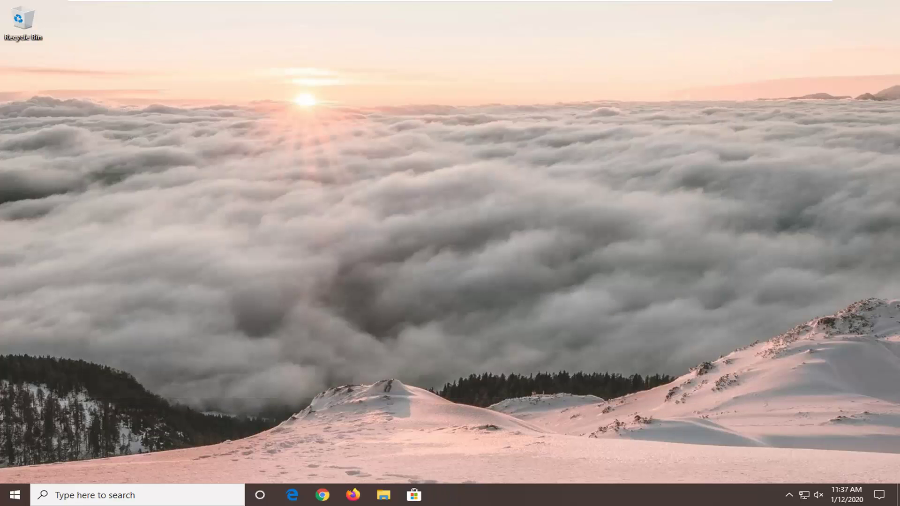